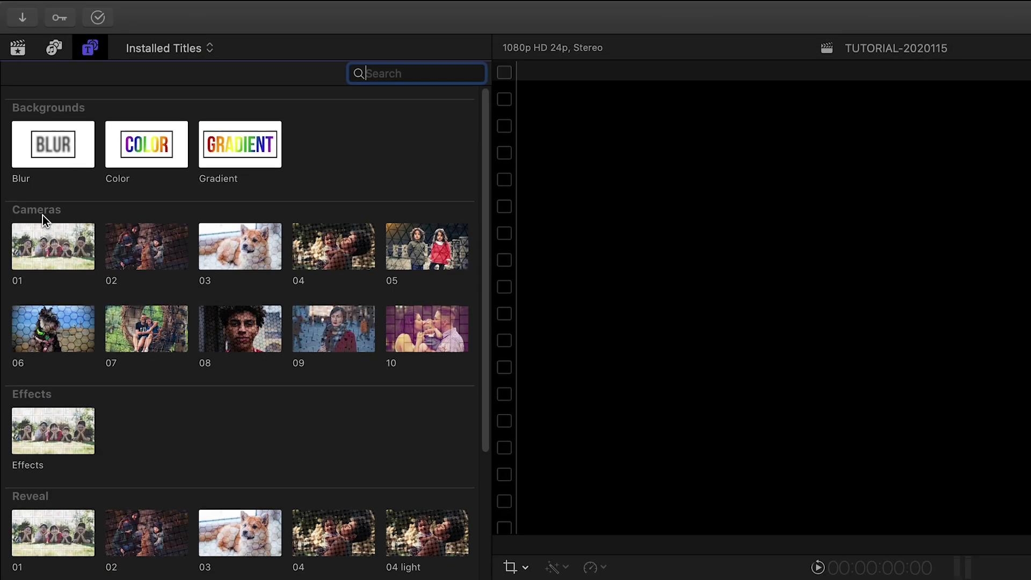
# Scroll the Titles browser down until the Reveal presets are visible
pyautogui.scroll(-5, 485, 363)
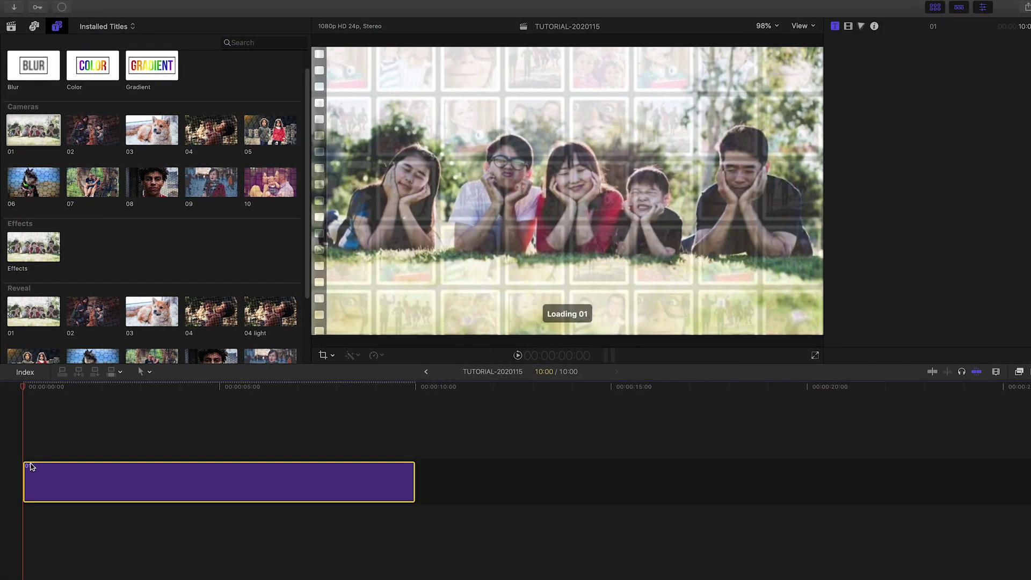
# Turn on Draft Mode and fill Drop Zones 01–10 with outdoor photos
pyautogui.press('super+4')
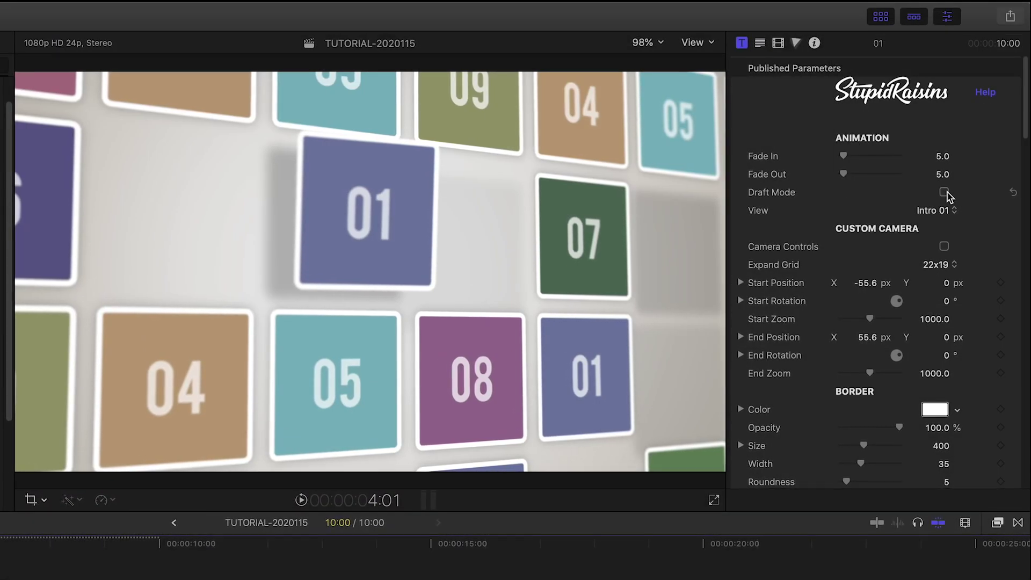
pyautogui.click(944, 192)
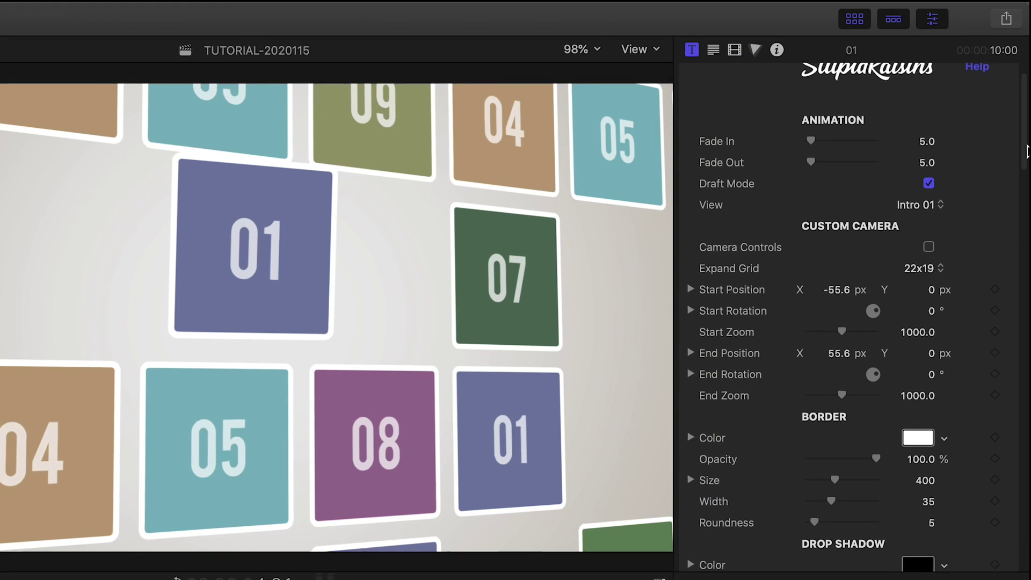
pyautogui.moveTo(1026, 152); pyautogui.dragTo(1027, 276)
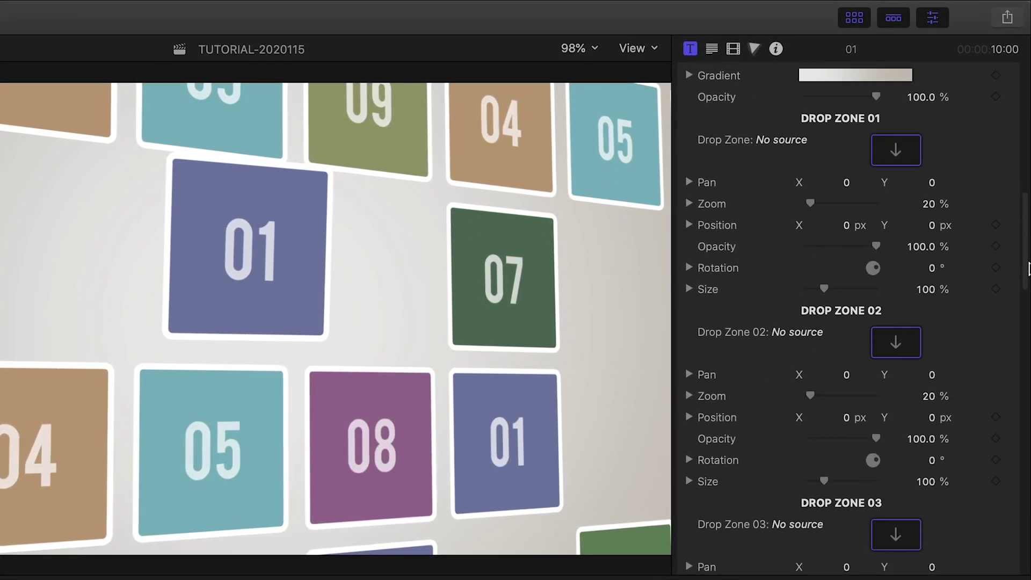
pyautogui.click(961, 103)
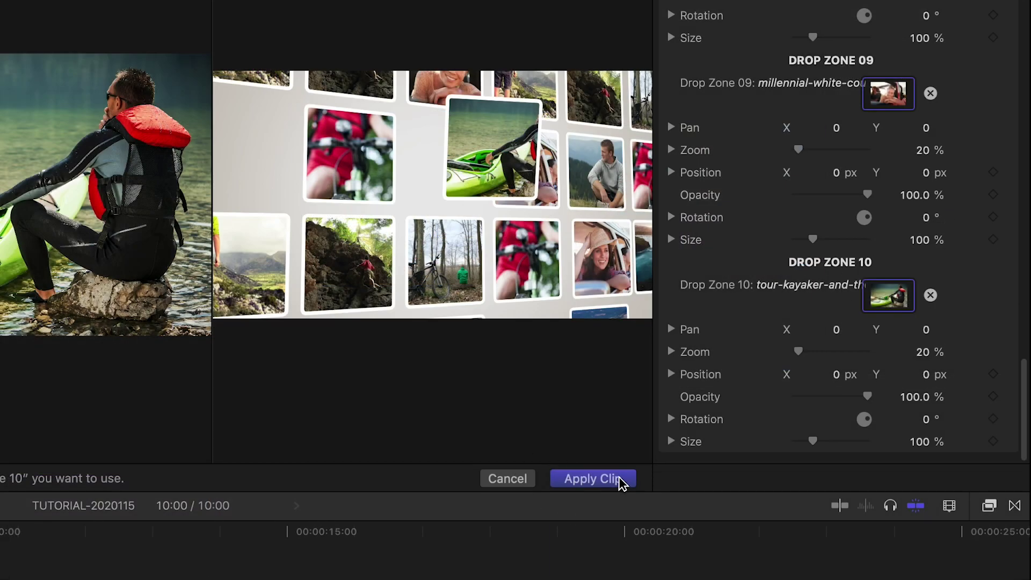
pyautogui.click(620, 478)
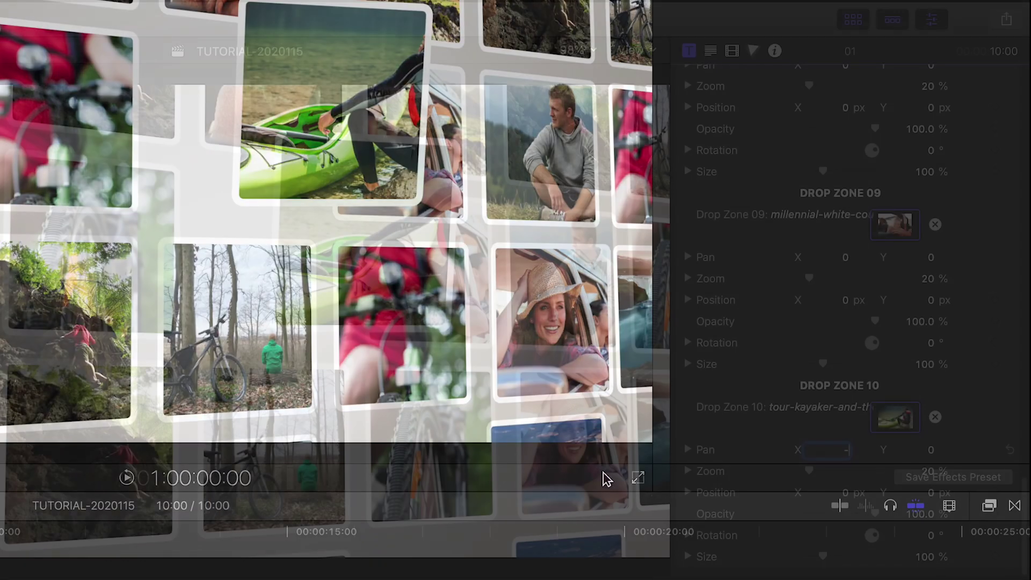
# Set Drop Zone 10's Pan X to -10 to shift the kayaker photo
pyautogui.click(836, 329)
pyautogui.write('-10')
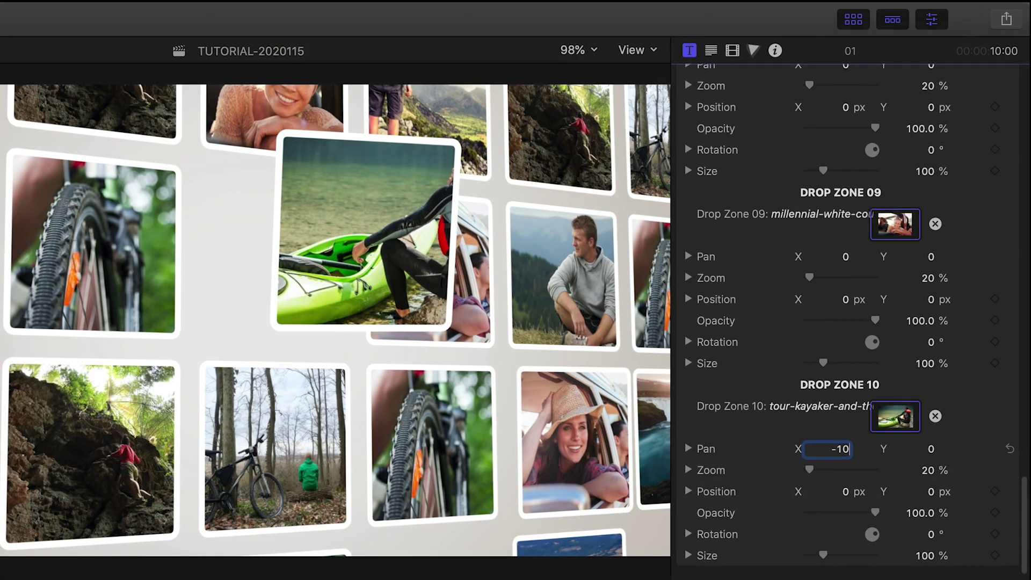
pyautogui.press('Return')
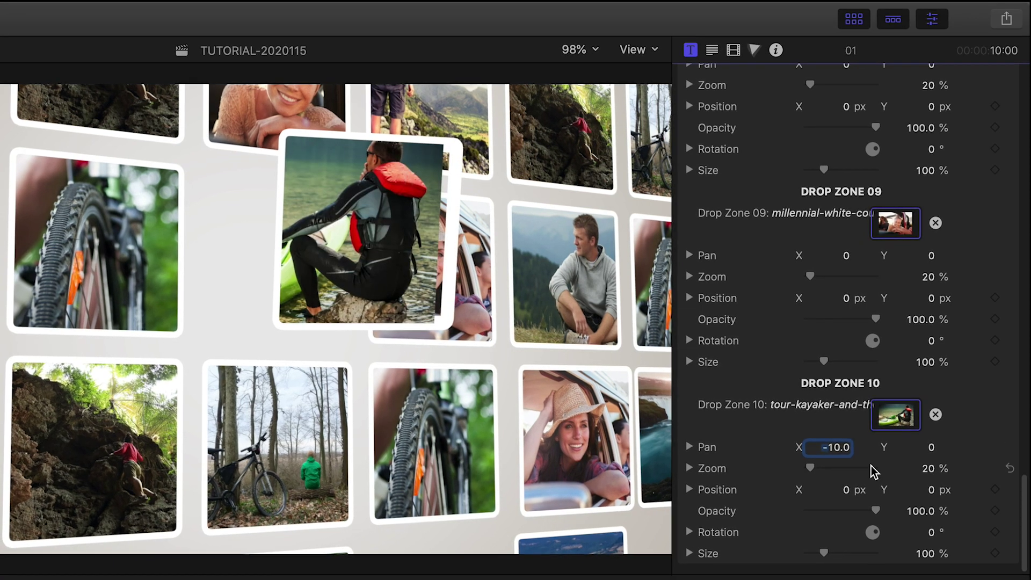
pyautogui.click(845, 447)
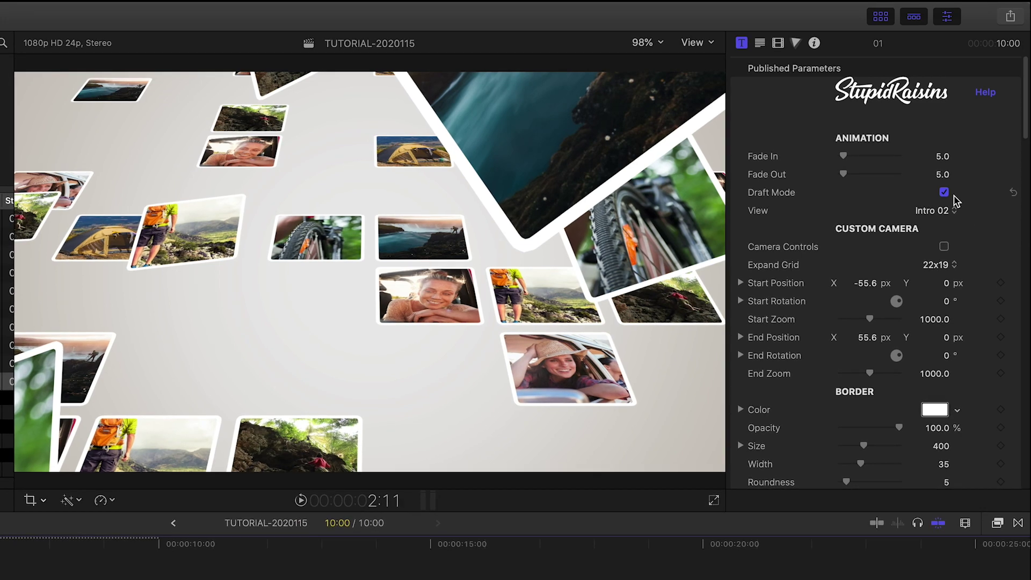
# Switch the collage view to Custom Camera and enable Camera Controls
pyautogui.click(946, 211)
pyautogui.click(953, 223)
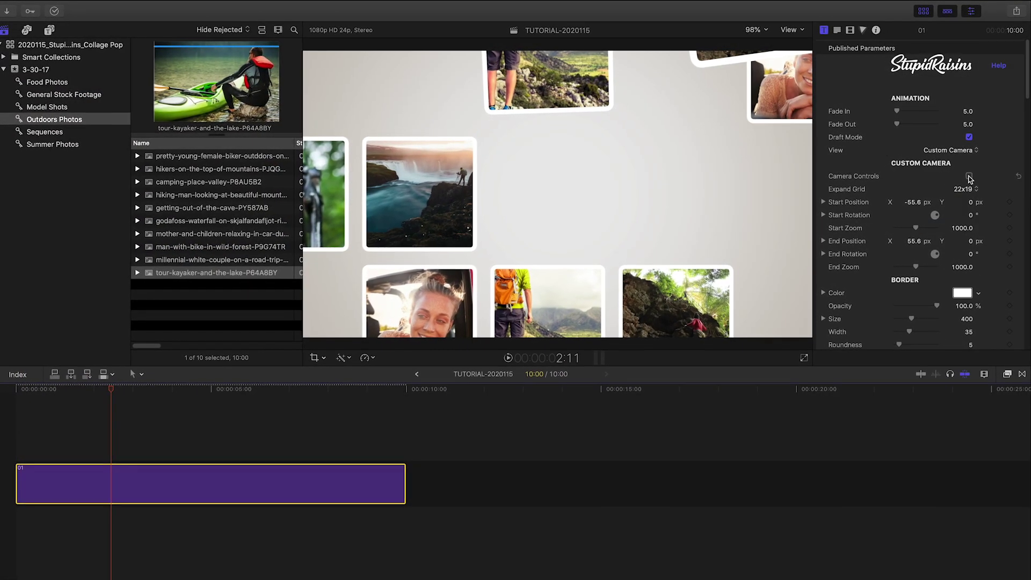
pyautogui.click(968, 176)
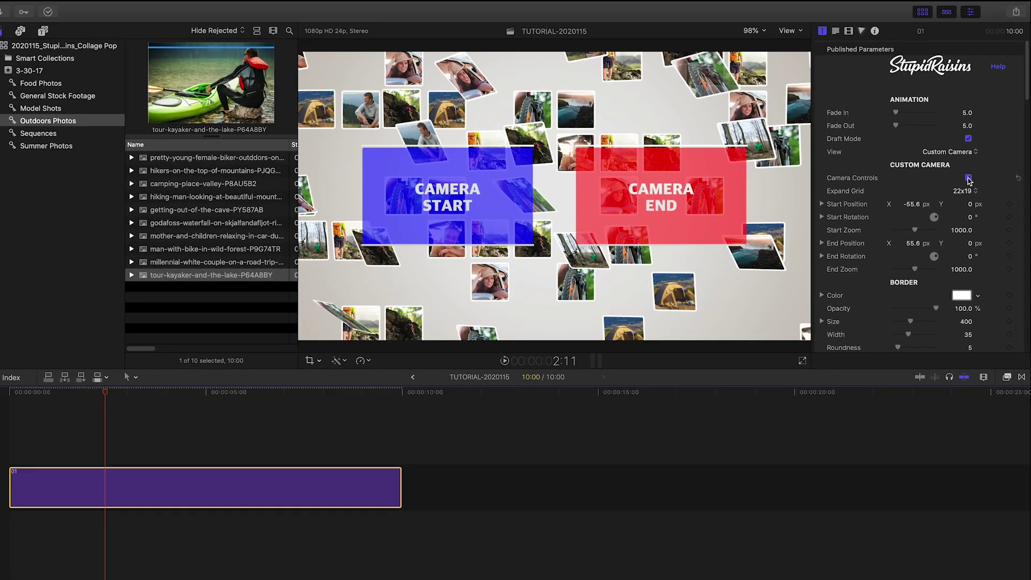
# Move, flip and tilt the CAMERA START frame in the viewer
pyautogui.click(495, 197)
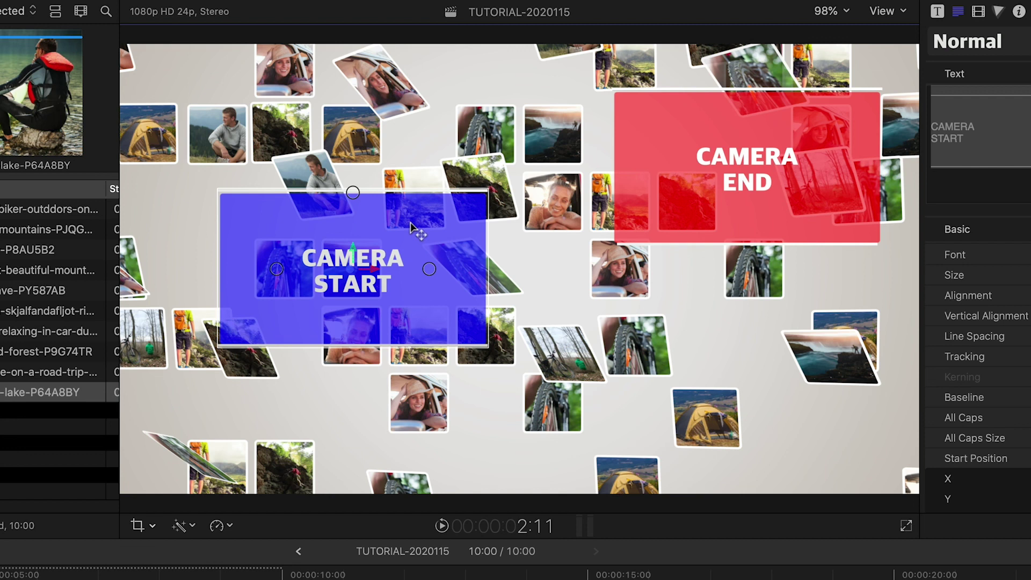
pyautogui.moveTo(509, 155); pyautogui.dragTo(509, 155)
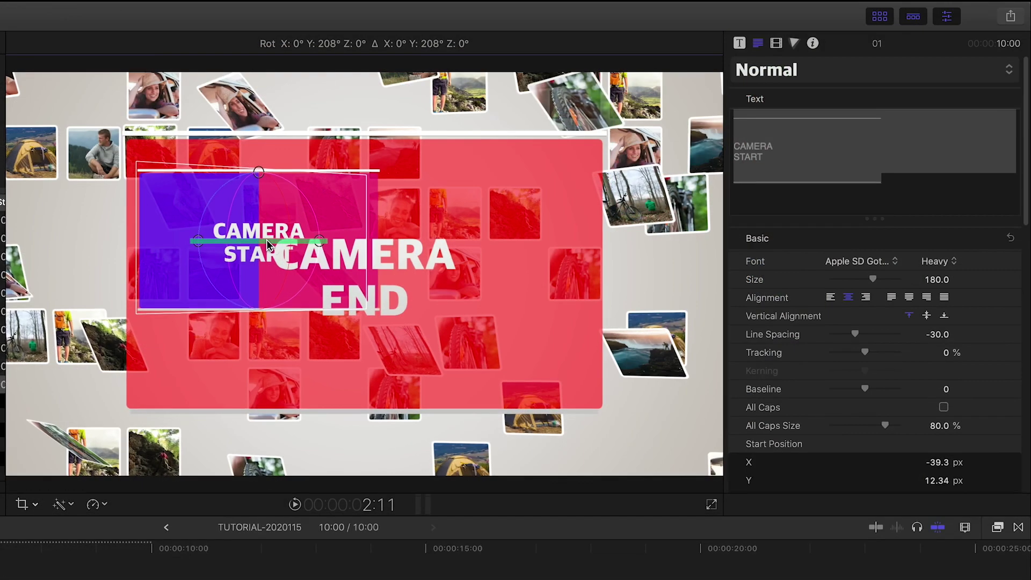
pyautogui.moveTo(405, 232); pyautogui.dragTo(413, 236)
pyautogui.moveTo(274, 244); pyautogui.dragTo(276, 245)
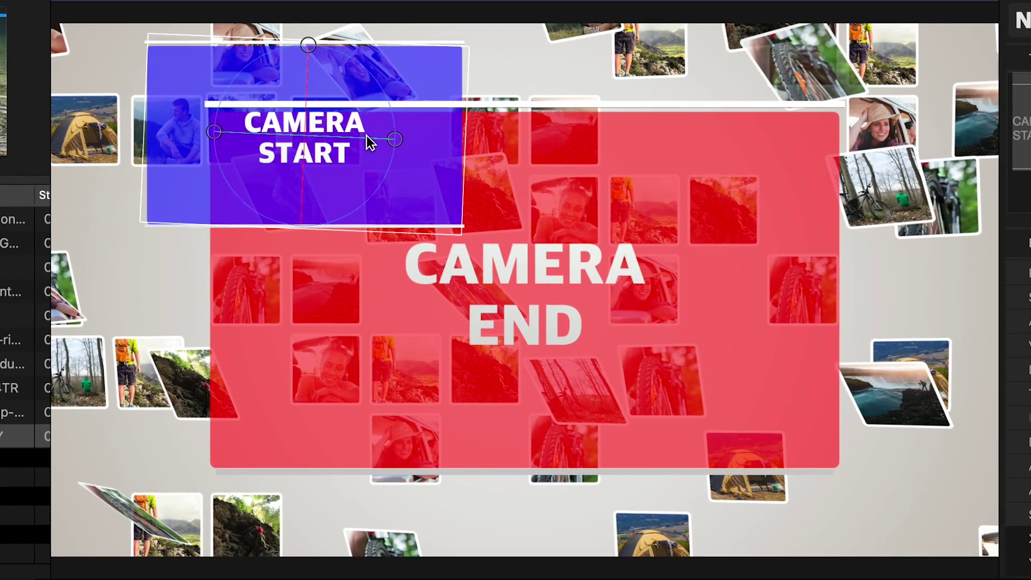
pyautogui.moveTo(367, 134); pyautogui.dragTo(317, 139)
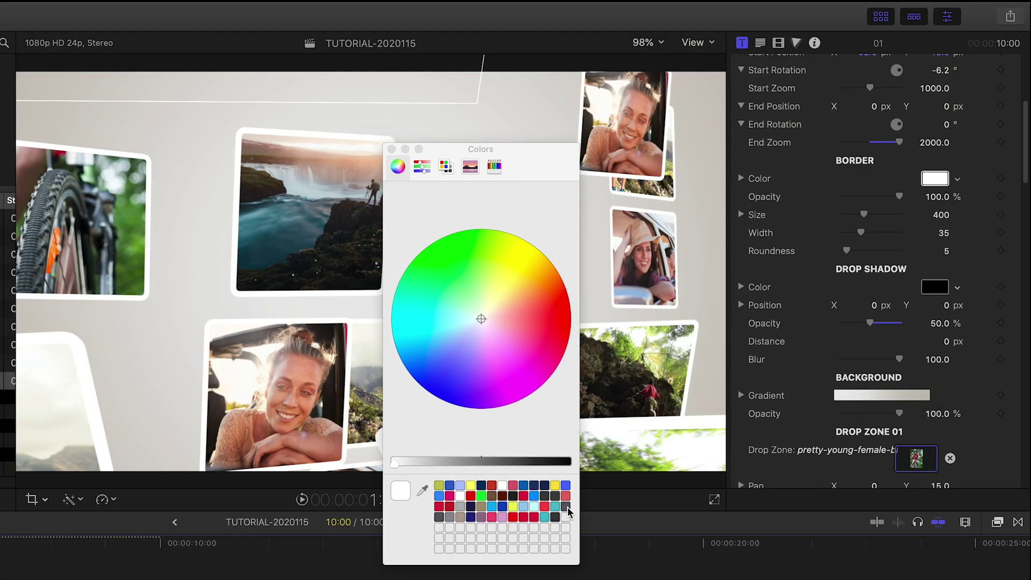
# Set the border and light blue background colours and Border Width 45, then disable Draft Mode
pyautogui.click(565, 506)
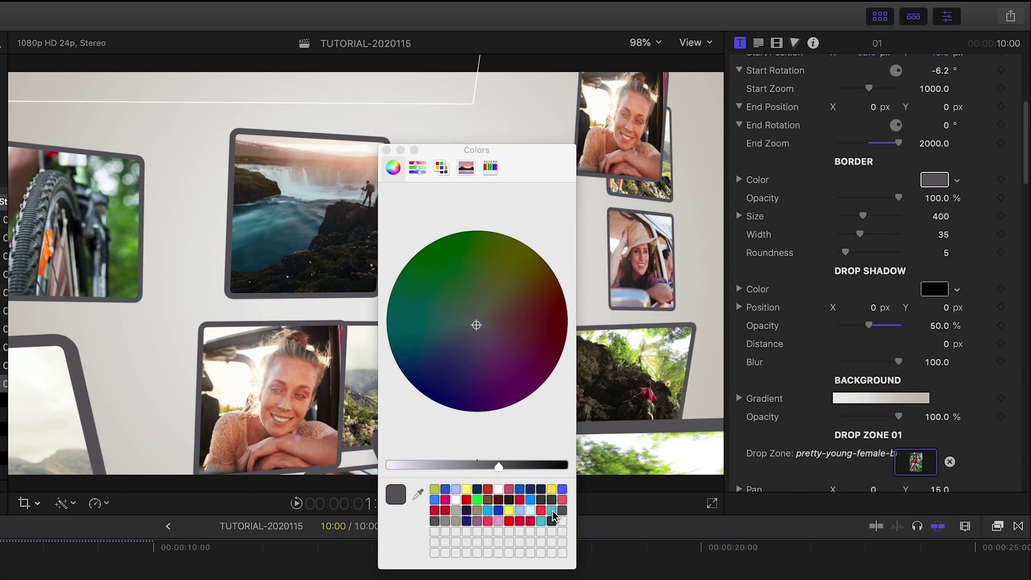
pyautogui.click(553, 508)
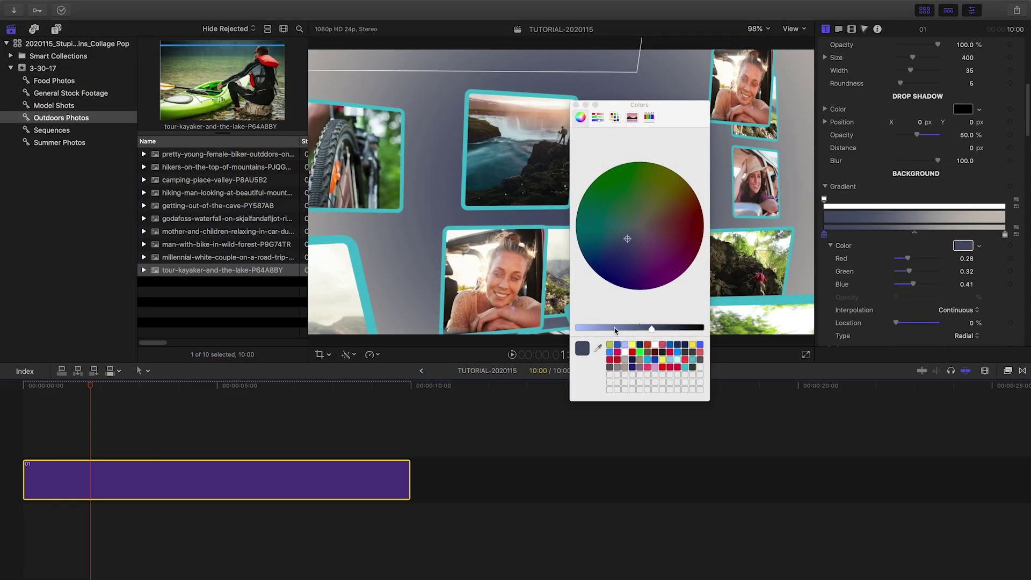
pyautogui.click(599, 329)
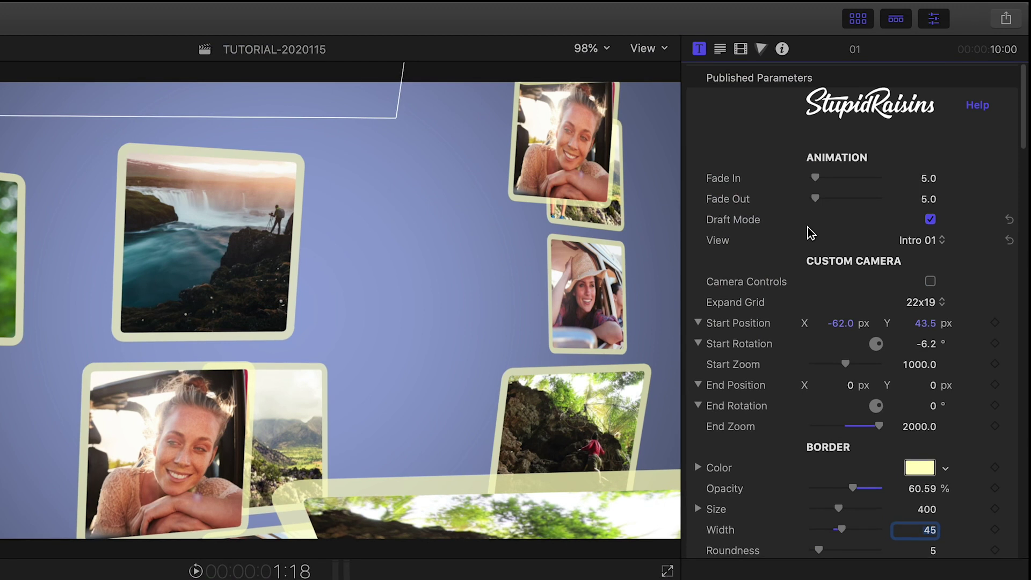
pyautogui.write('45')
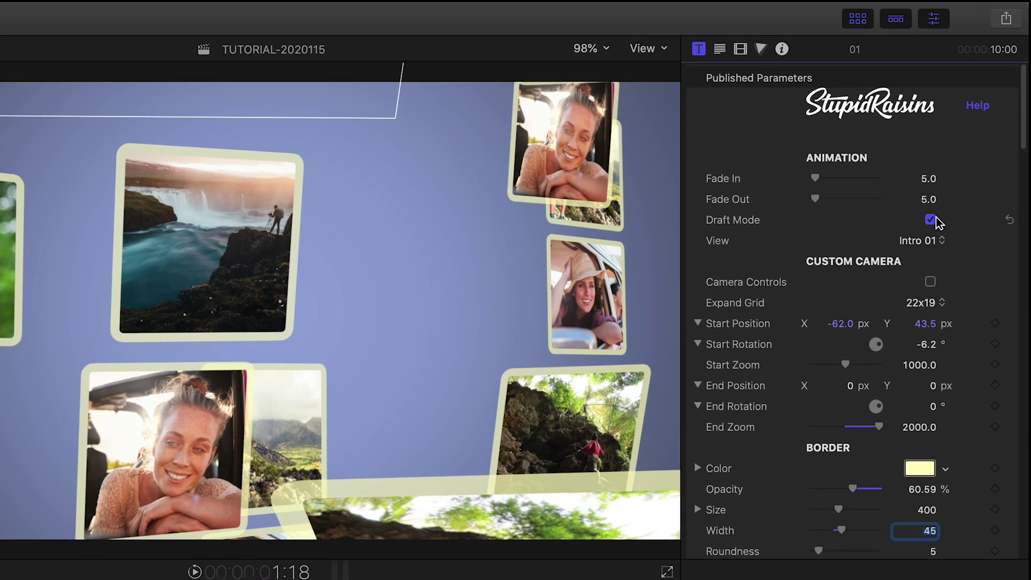
pyautogui.click(930, 220)
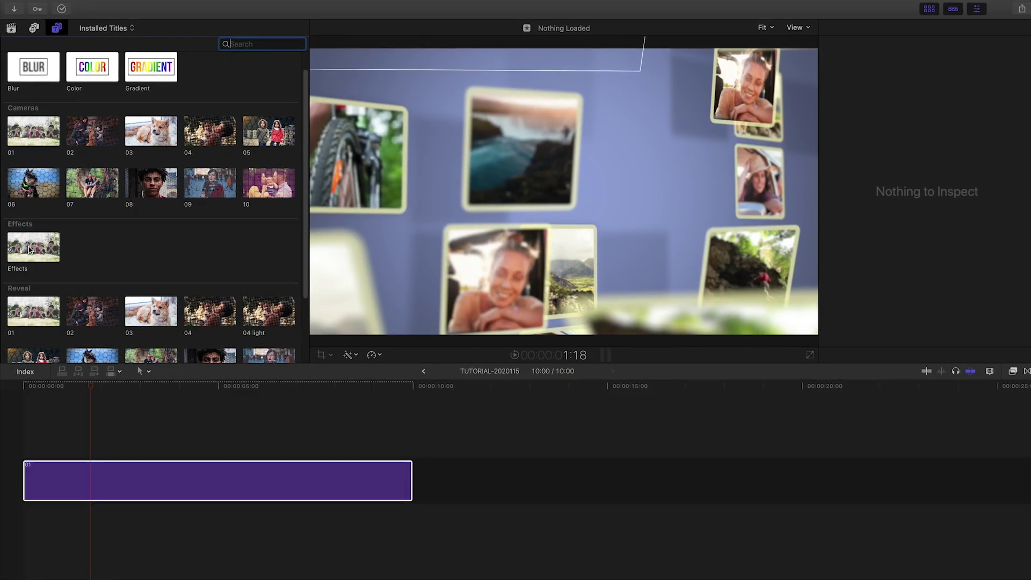
# Place the Effects title above clip 01 with Particles opacity 80 and Flare opacity 60
pyautogui.moveTo(30, 250); pyautogui.dragTo(24, 459)
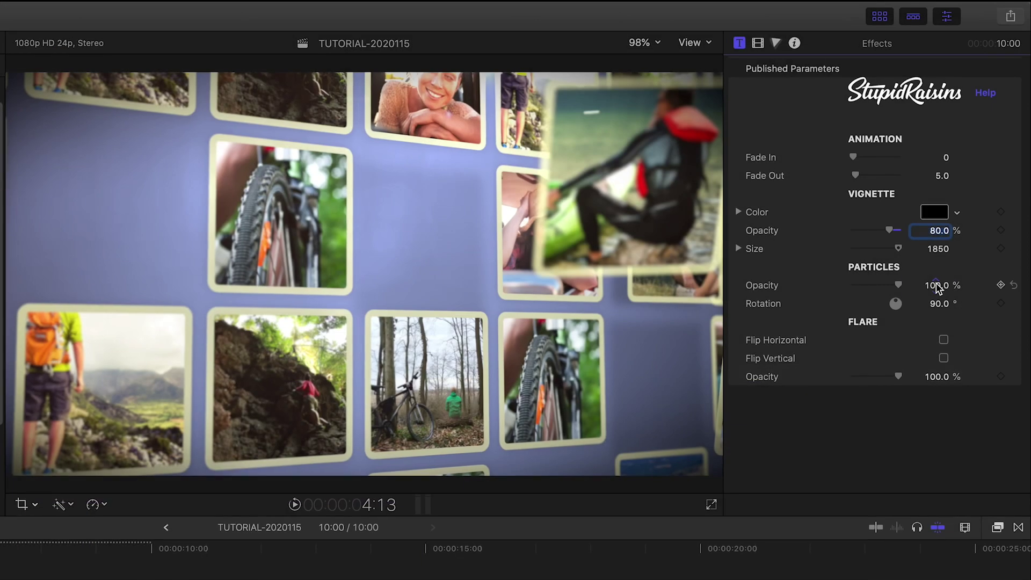
pyautogui.click(940, 285)
pyautogui.write('80')
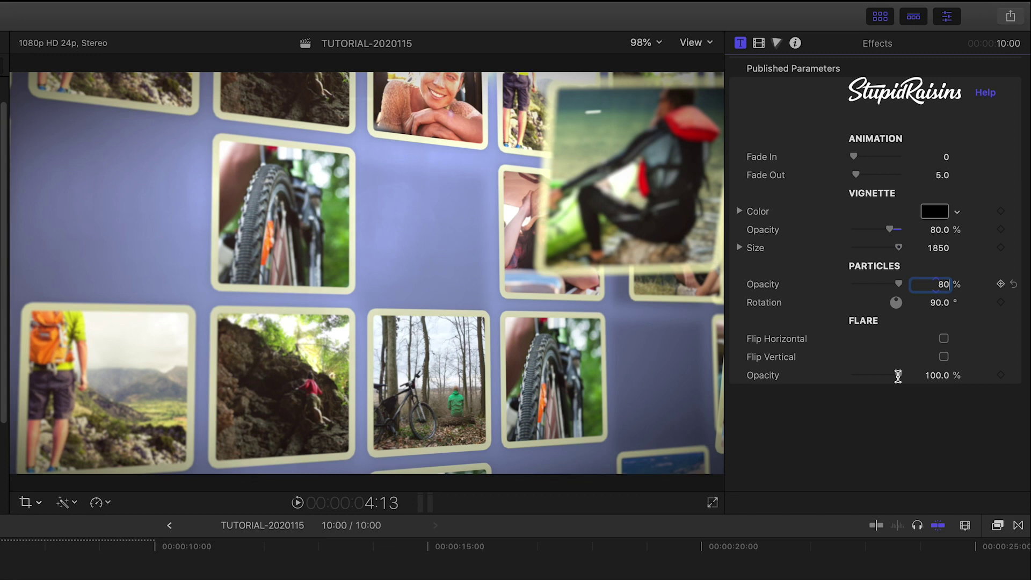
pyautogui.click(940, 375)
pyautogui.write('60')
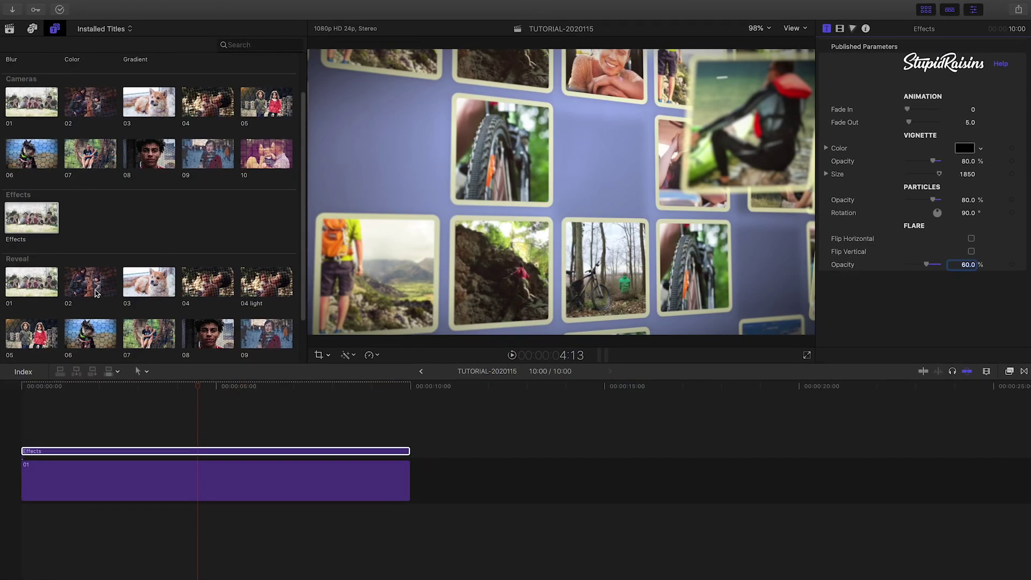
# Add Reveal 02 after the collage clip and begin assigning photos to its drop zones
pyautogui.click(110, 293)
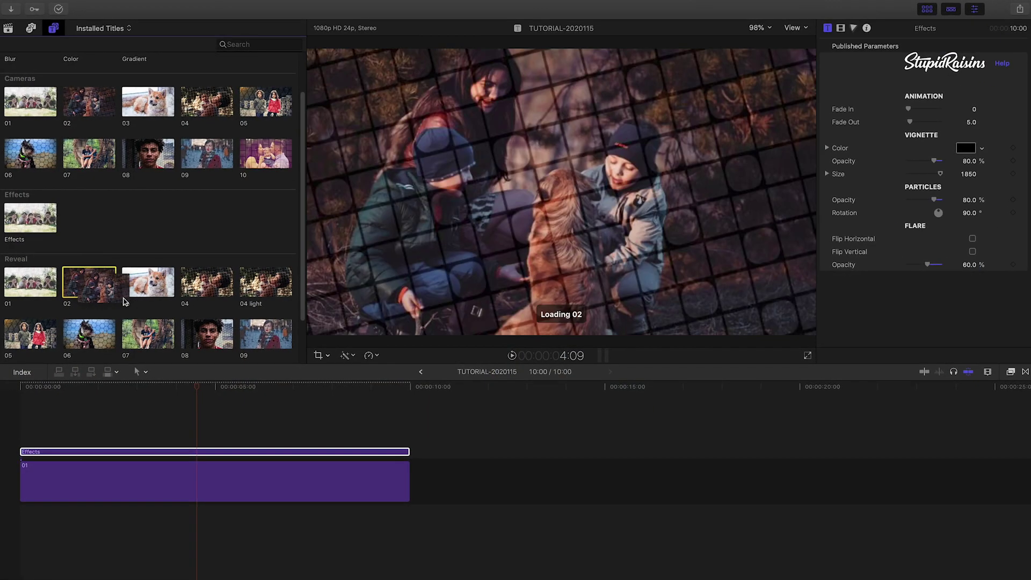
pyautogui.moveTo(123, 302); pyautogui.dragTo(481, 488)
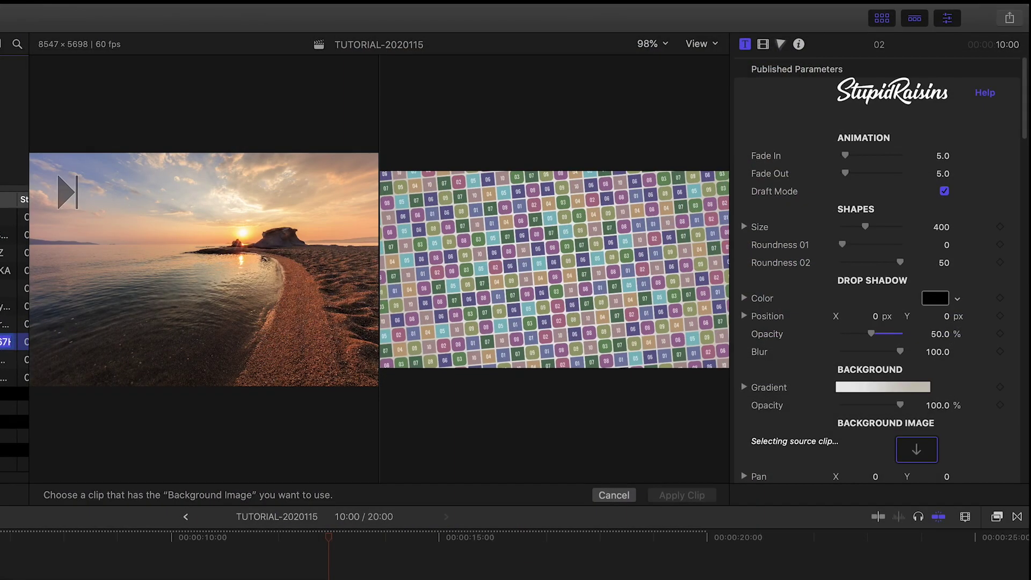
pyautogui.scroll(-5, 1024, 139)
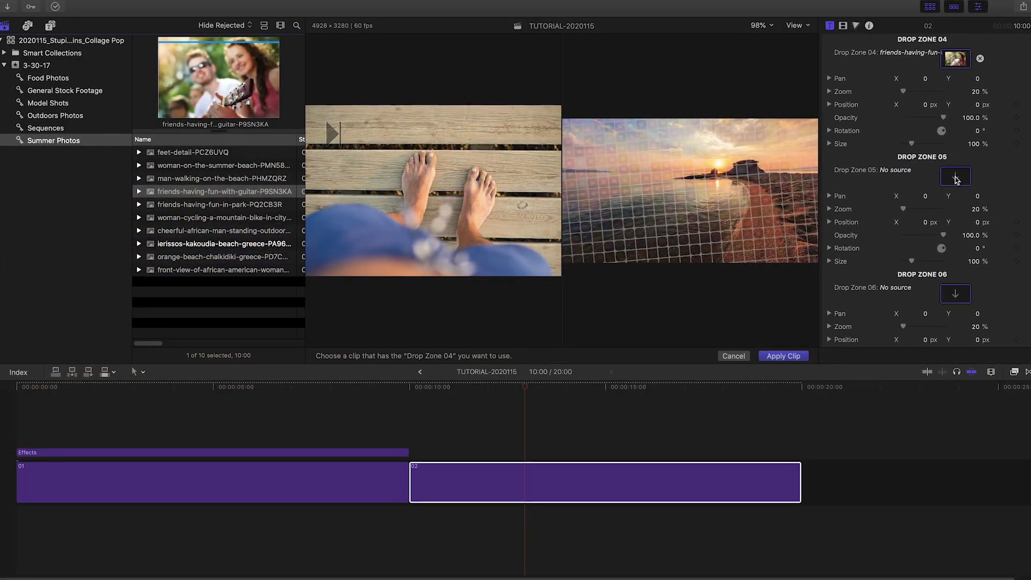
pyautogui.click(955, 177)
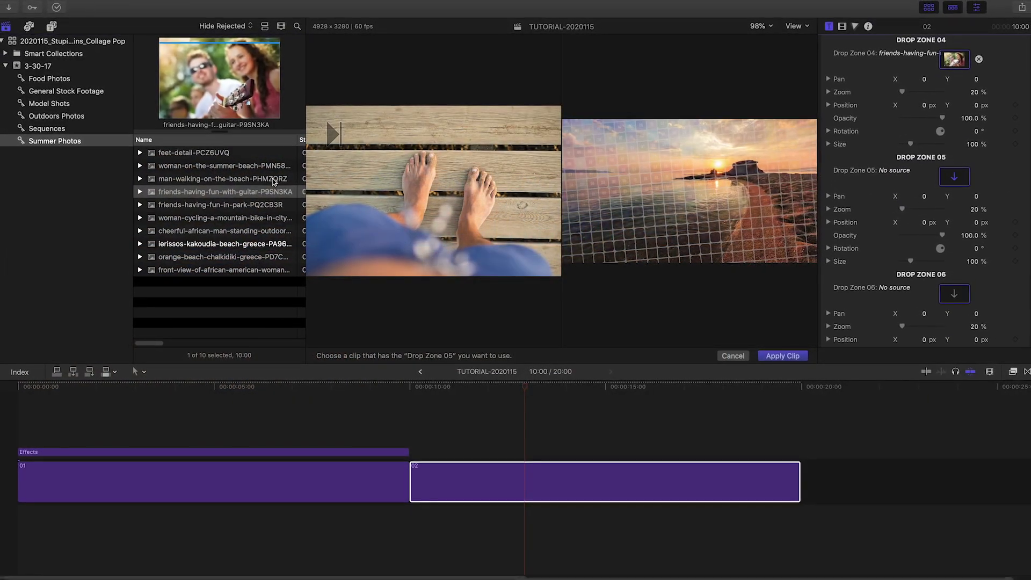